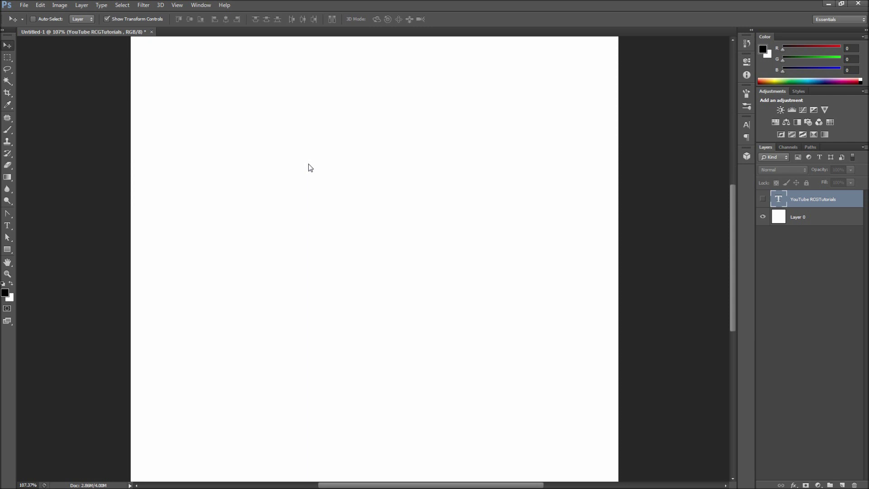
Step: Draw a text box with 'YouTube' and 'RCGTutorials' on two lines
left_click(9, 226)
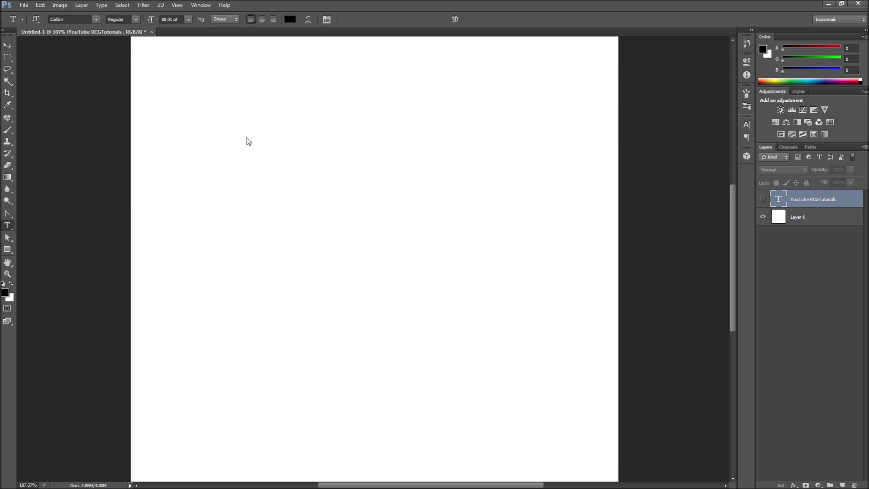
left_click_drag(248, 130, 587, 340)
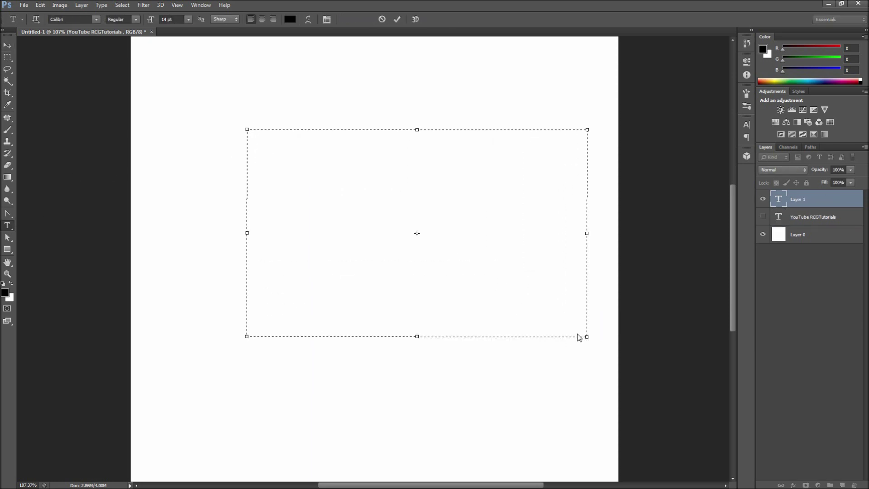
type("YouTube")
key("Return")
type("RCGTutorials")
Step: Enlarge all the text to 132 pt, commit it, and show the Character panel
key("ctrl+a")
left_click_drag(149, 23, 203, 20)
left_click(398, 20)
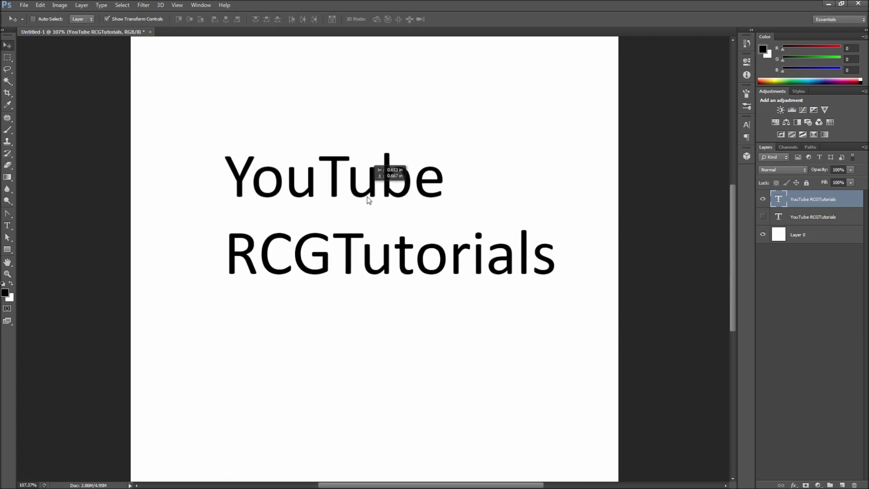
left_click(203, 4)
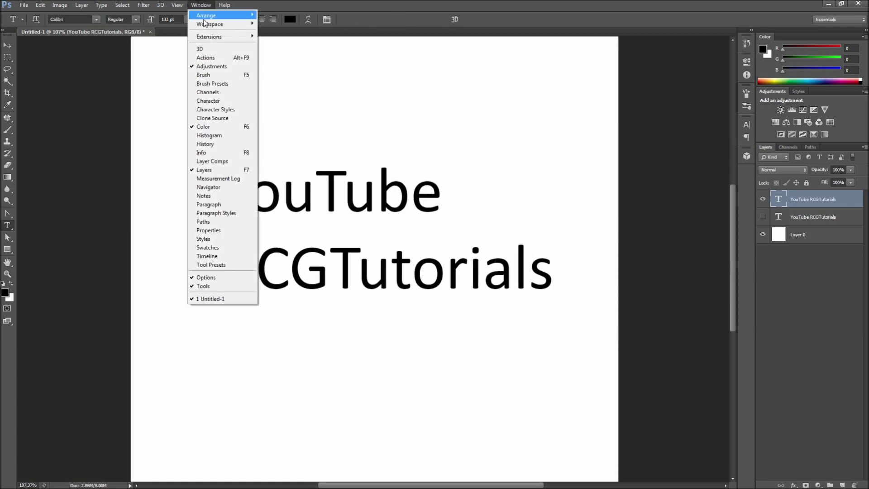
left_click(217, 102)
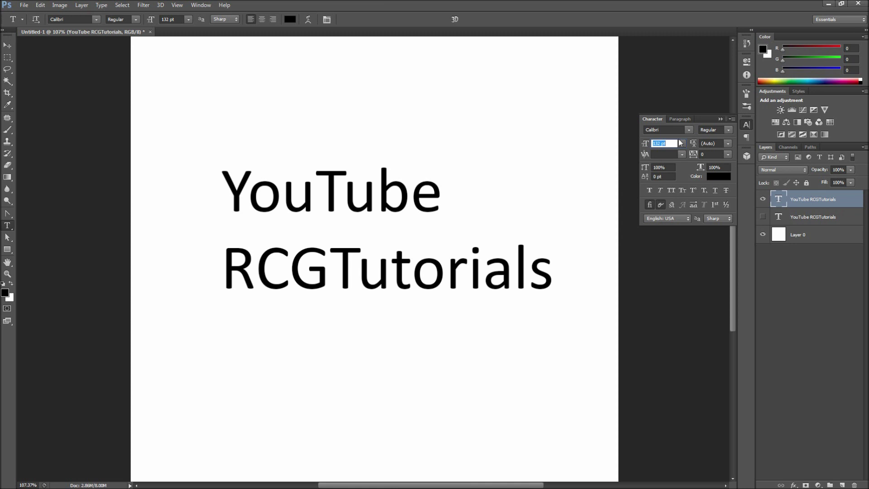
Step: Browse the font family and style lists, keeping Calibri Regular, and view the extra character options
left_click(690, 130)
left_click(690, 130)
left_click(728, 132)
left_click(729, 133)
left_click(731, 121)
Step: Try Faux Bold, Faux Italic, All Caps, Small Caps, Superscript, Subscript, Underline and Strikethrough in turn
left_click(650, 191)
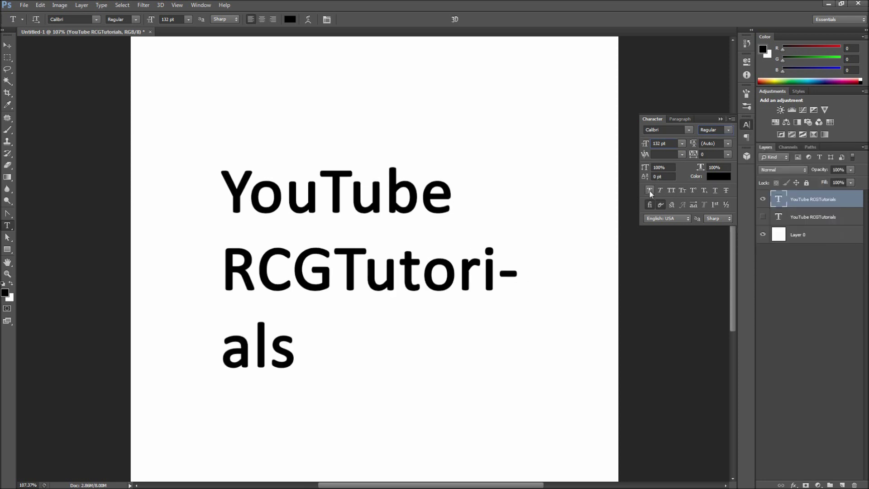
left_click(660, 190)
left_click(669, 190)
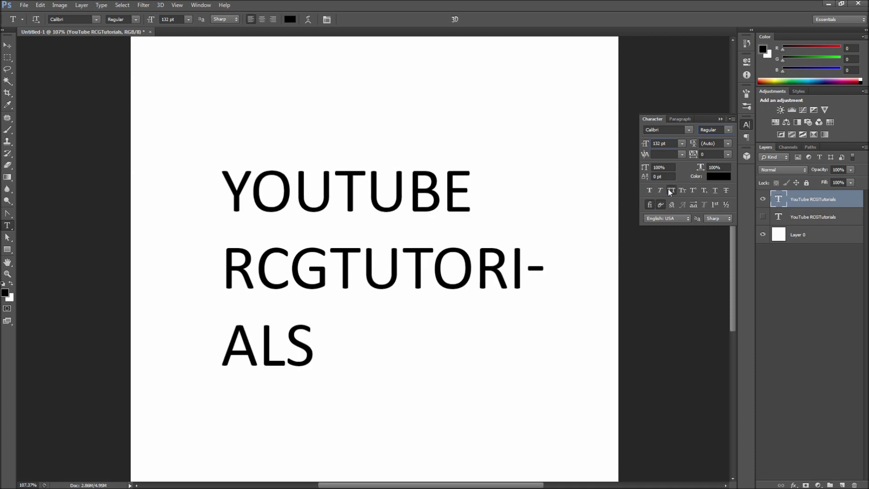
left_click(682, 189)
left_click(694, 189)
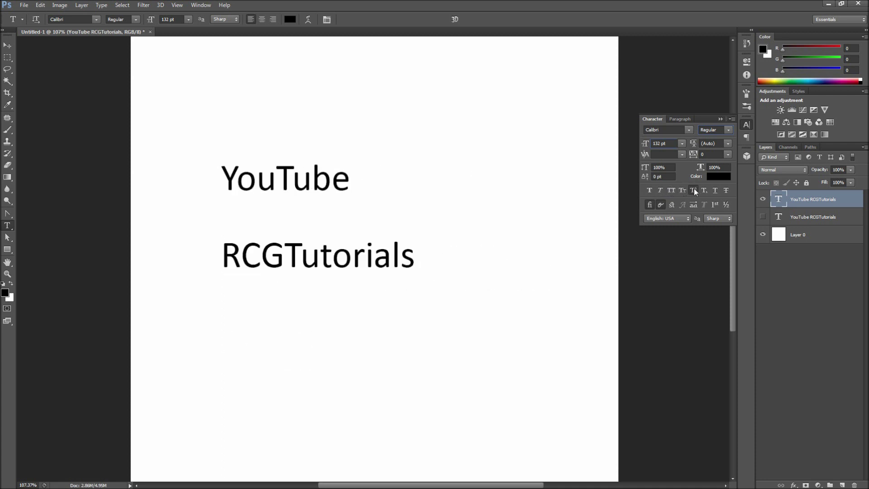
left_click(702, 190)
left_click(716, 190)
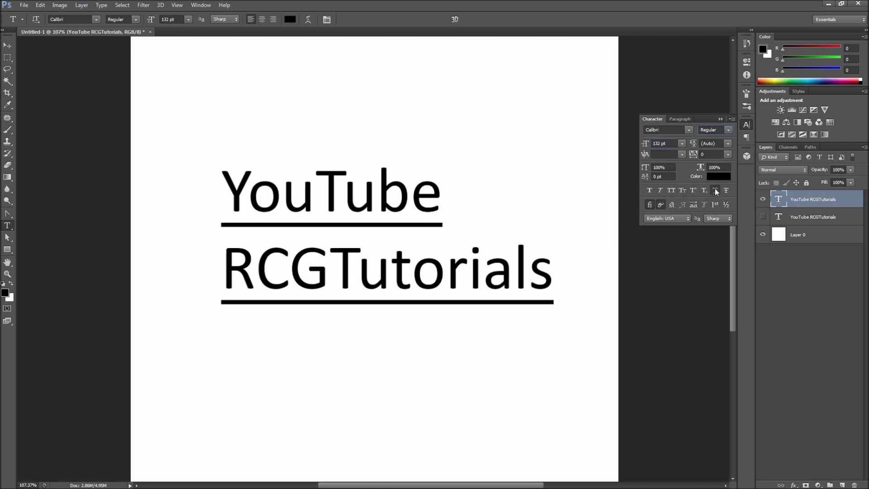
left_click(724, 190)
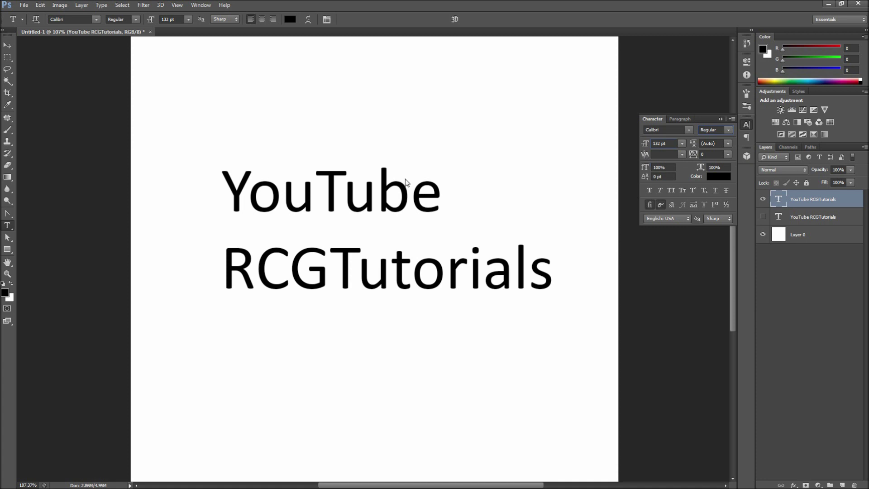
Step: Resume editing the two-line text layer
left_click(441, 194)
Step: Make 'YouTube' Bold and 'RCGTutorials' Light
left_click_drag(441, 194, 205, 185)
left_click(717, 138)
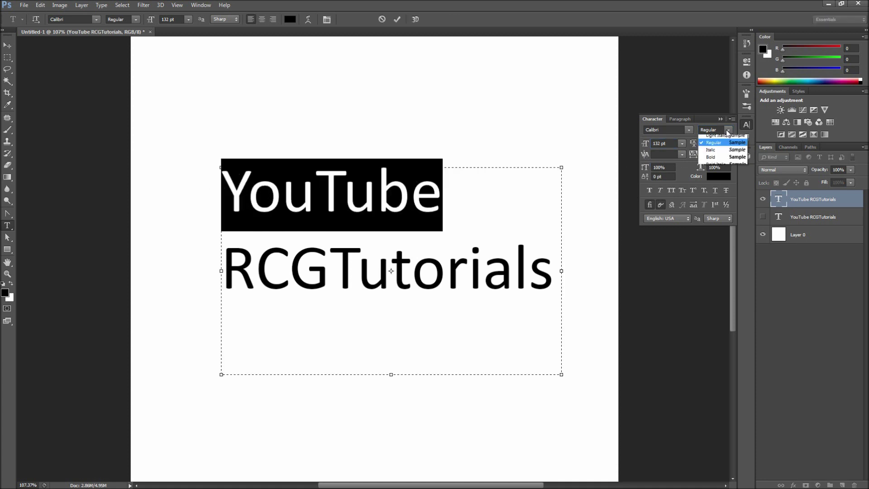
left_click(712, 167)
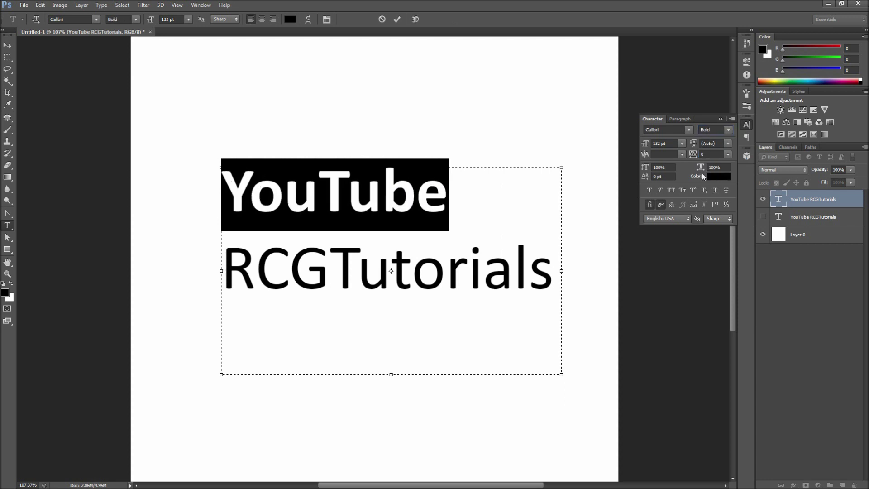
left_click_drag(554, 272, 181, 275)
left_click(729, 131)
left_click(711, 139)
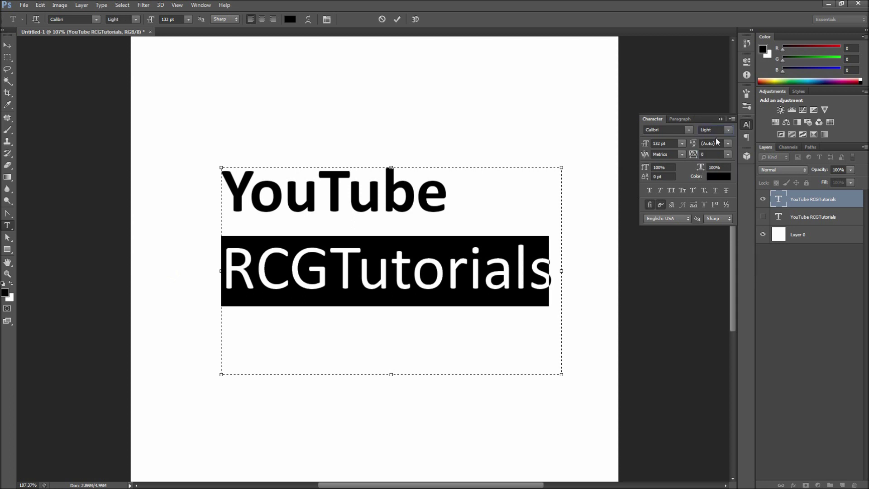
left_click(547, 235)
Step: Size 'YouTube' to 178 pt and 'RCGTutorials' to 124 pt
left_click_drag(473, 208, 181, 192)
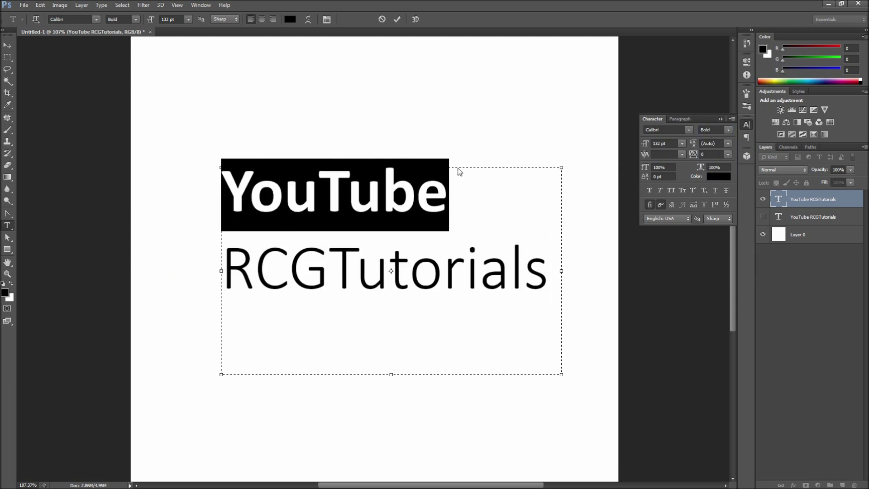
left_click(649, 147)
left_click_drag(649, 147, 668, 146)
left_click_drag(547, 285, 173, 274)
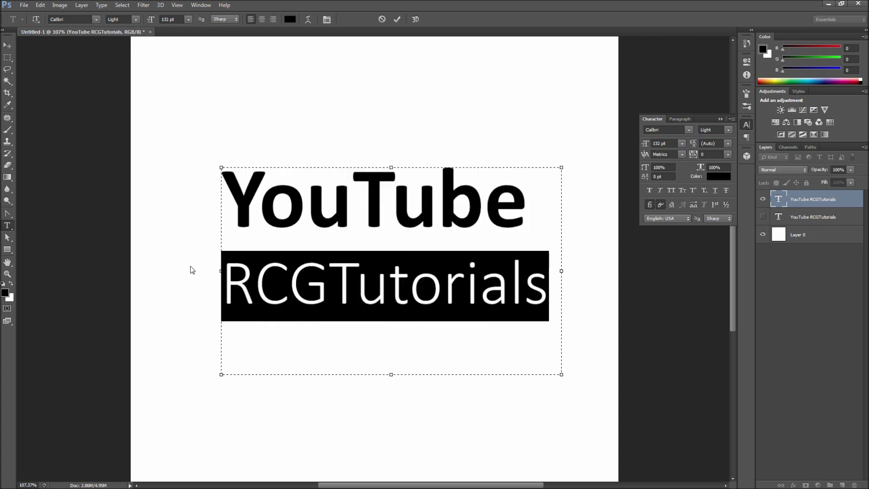
left_click_drag(645, 143, 641, 144)
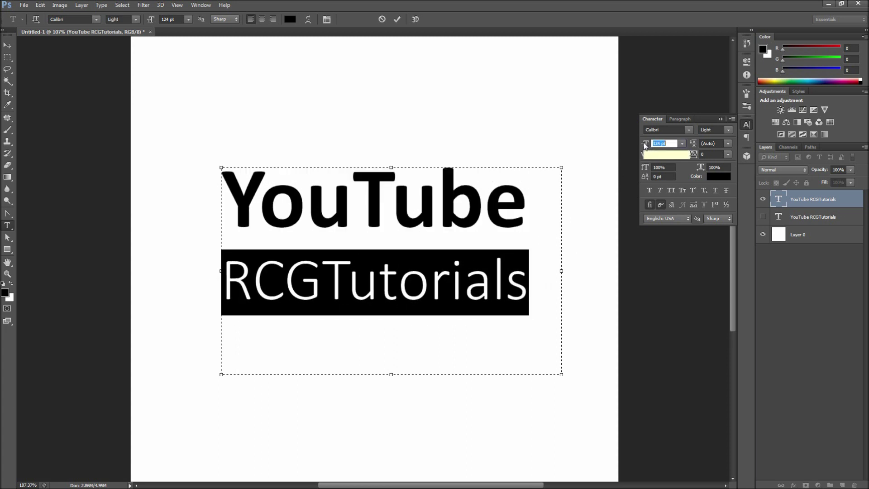
Step: Set the tracking of 'RCGTutorials' to 20
left_click(547, 273)
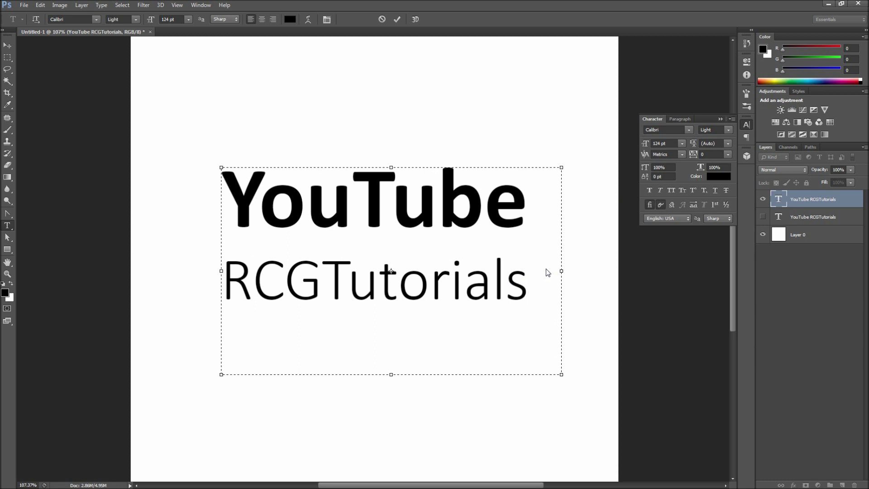
left_click_drag(528, 279, 222, 279)
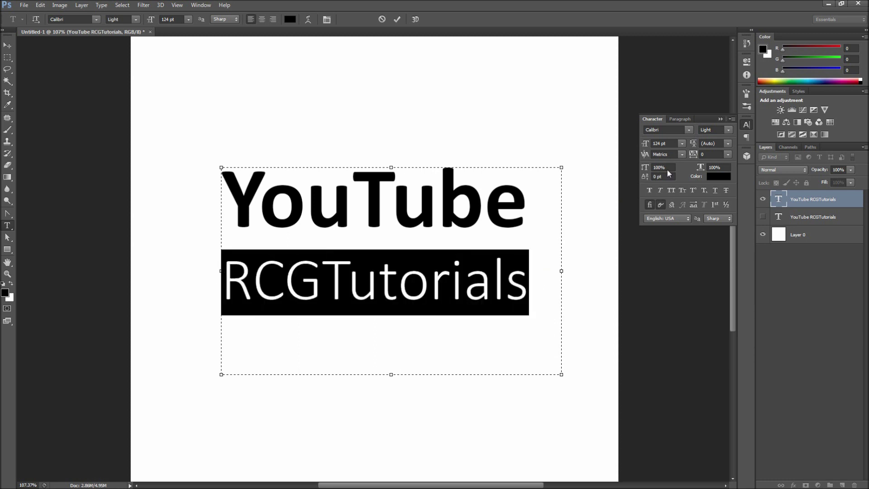
left_click_drag(690, 155, 692, 154)
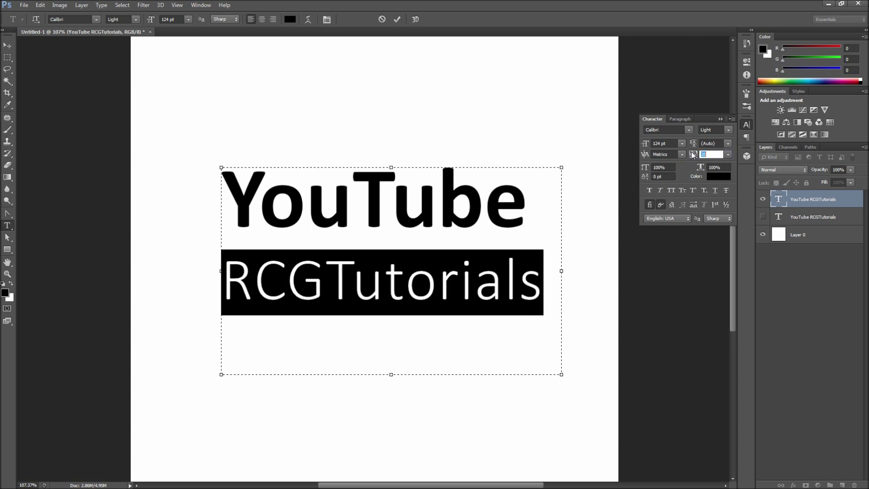
type("20")
key("Return")
Step: Resize 'RCGTutorials' to 118 pt, compare line widths, and select both lines
left_click_drag(647, 144, 644, 147)
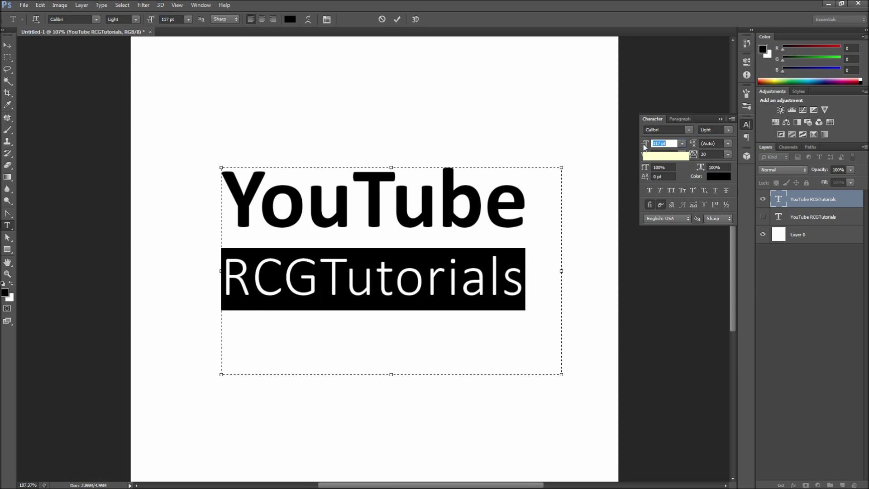
left_click_drag(644, 145, 645, 146)
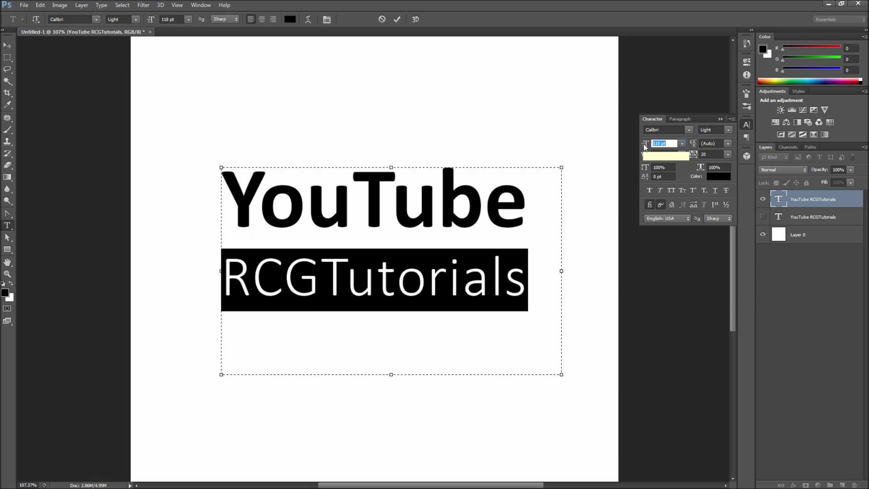
left_click(547, 268)
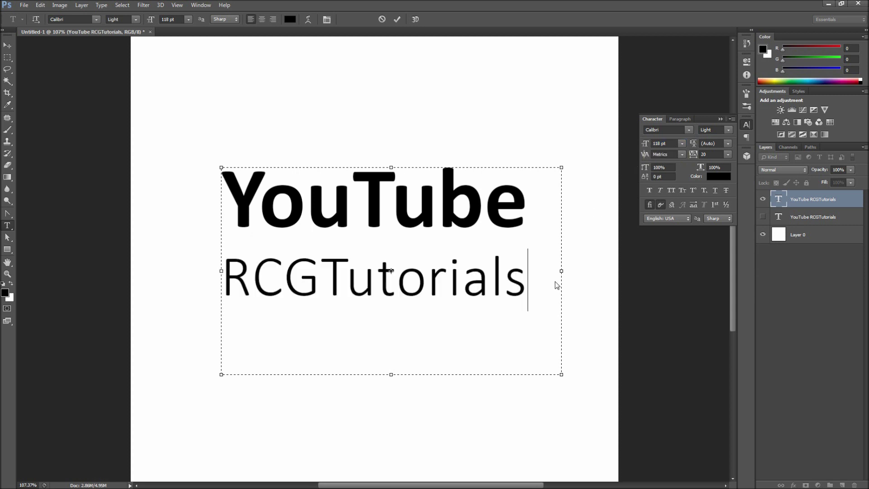
left_click_drag(540, 282, 208, 181)
Step: Tighten the leading of both lines to about 102 pt
left_click(727, 143)
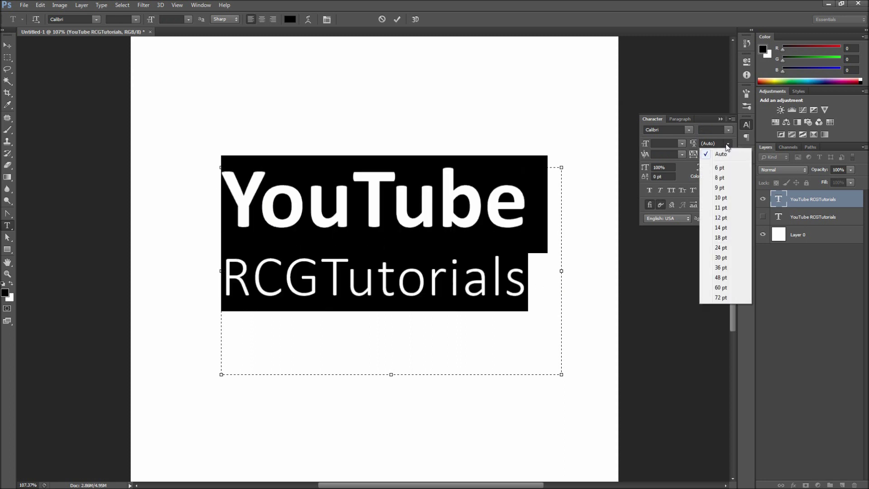
left_click(722, 257)
left_click_drag(693, 142, 729, 142)
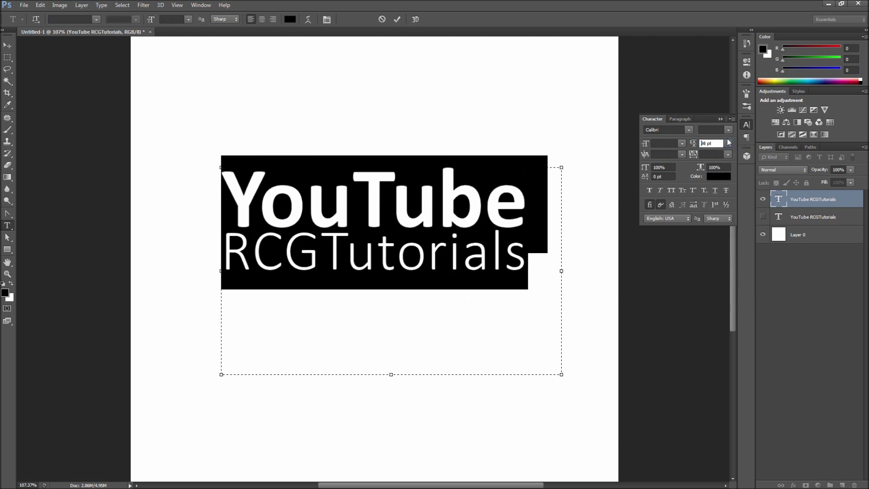
key("Return")
key("Up")
key("Up")
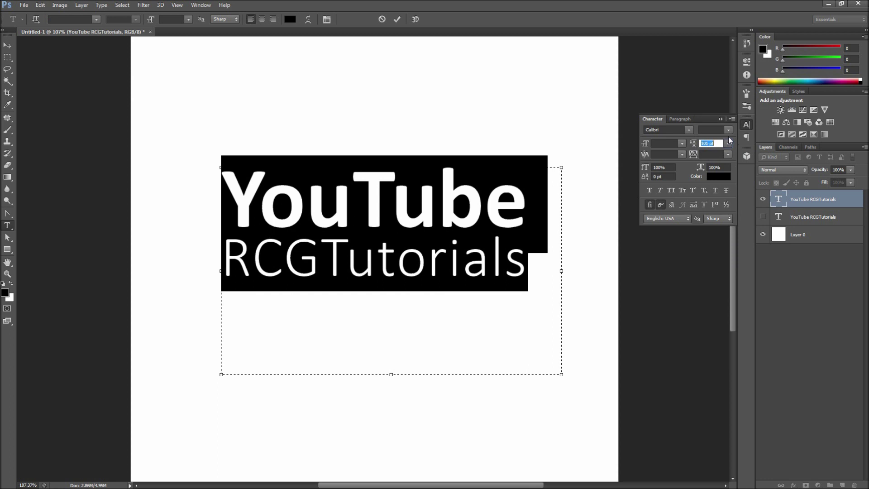
Step: Kern the gap between 'You' and 'Tube' to -150
left_click(514, 212)
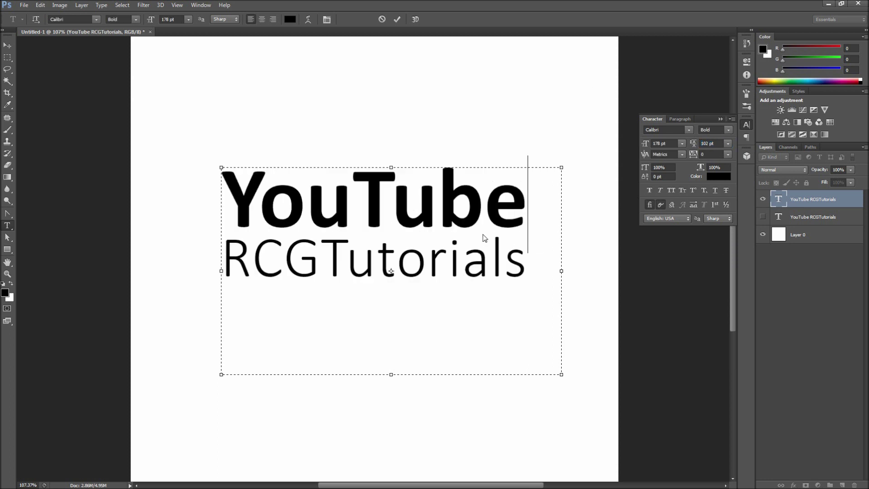
left_click(360, 207)
left_click_drag(646, 154, 637, 152)
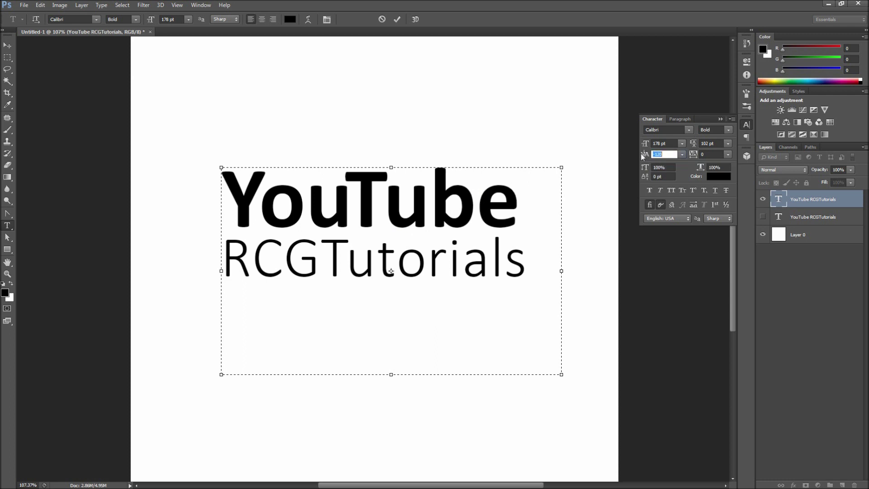